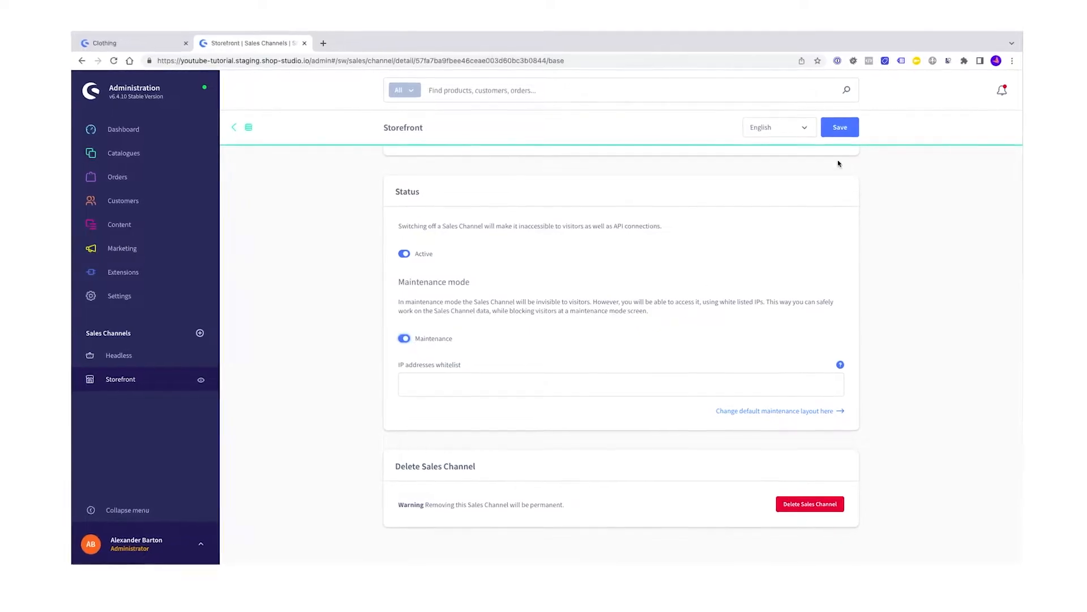
- Save the Storefront sales channel settings with maintenance mode switched on
{"action": "left_click", "coordinate": [839, 128]}
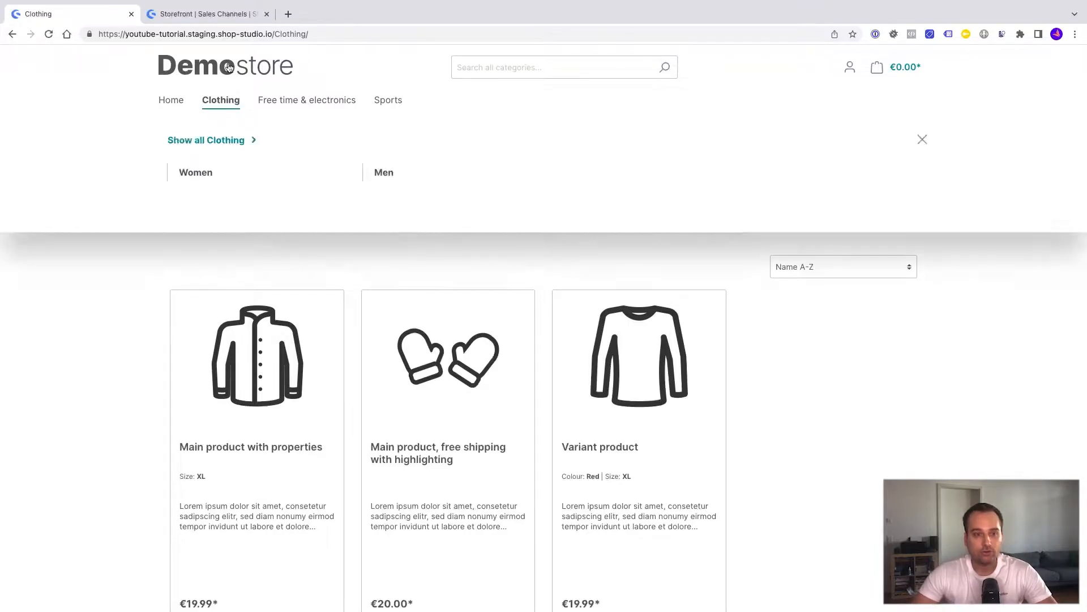
- Switch on maintenance mode for the Storefront sales channel and save the channel
{"action": "left_click", "coordinate": [214, 18]}
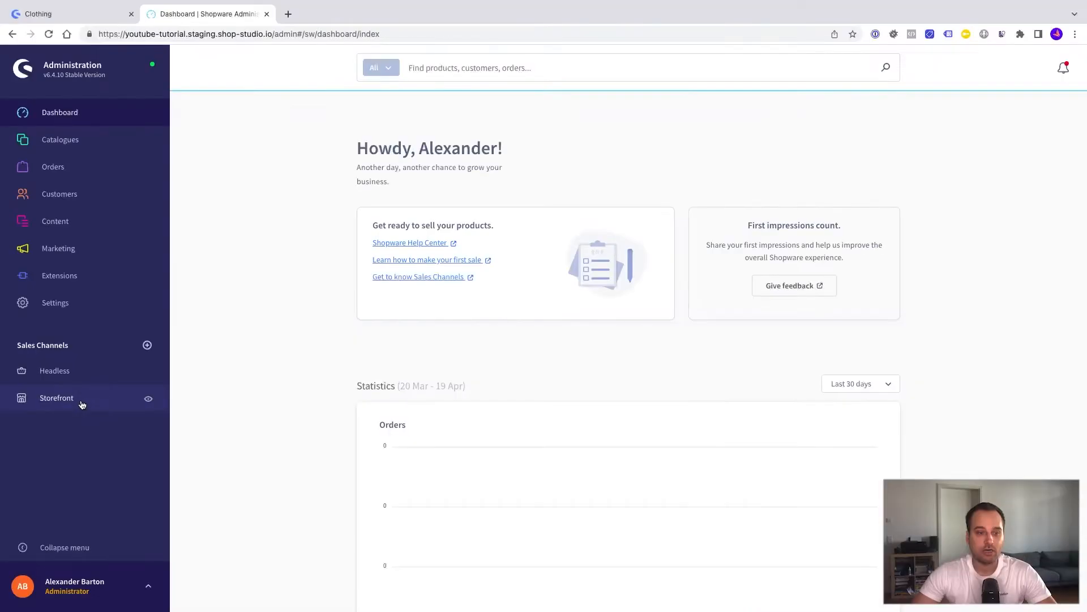
{"action": "left_click", "coordinate": [82, 404]}
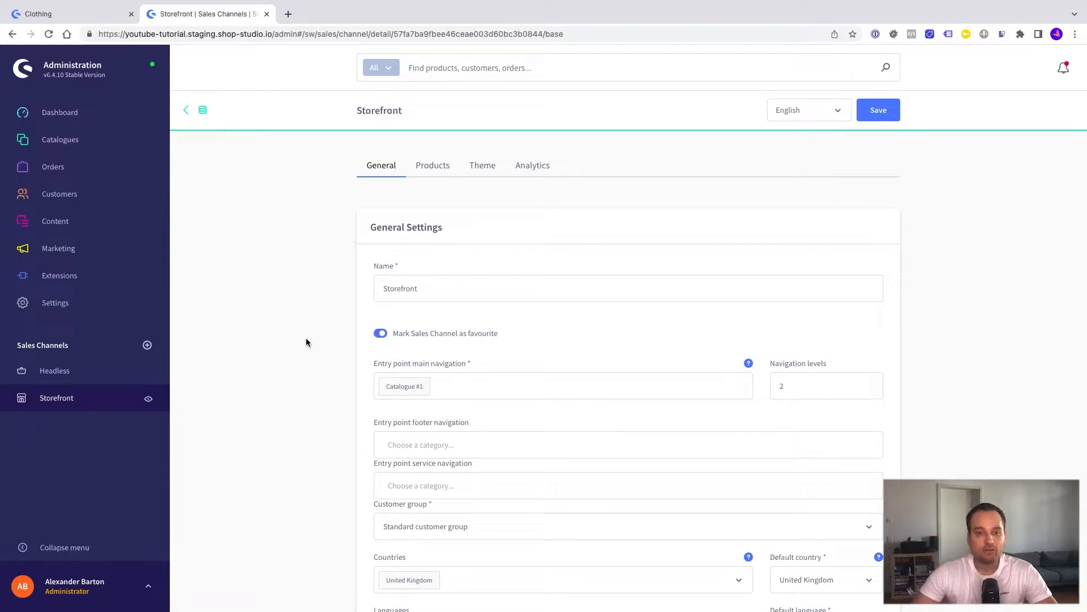
{"action": "scroll", "coordinate": [306, 342], "scroll_direction": "down", "scroll_amount": 10}
{"action": "scroll", "coordinate": [306, 342], "scroll_direction": "down", "scroll_amount": 15}
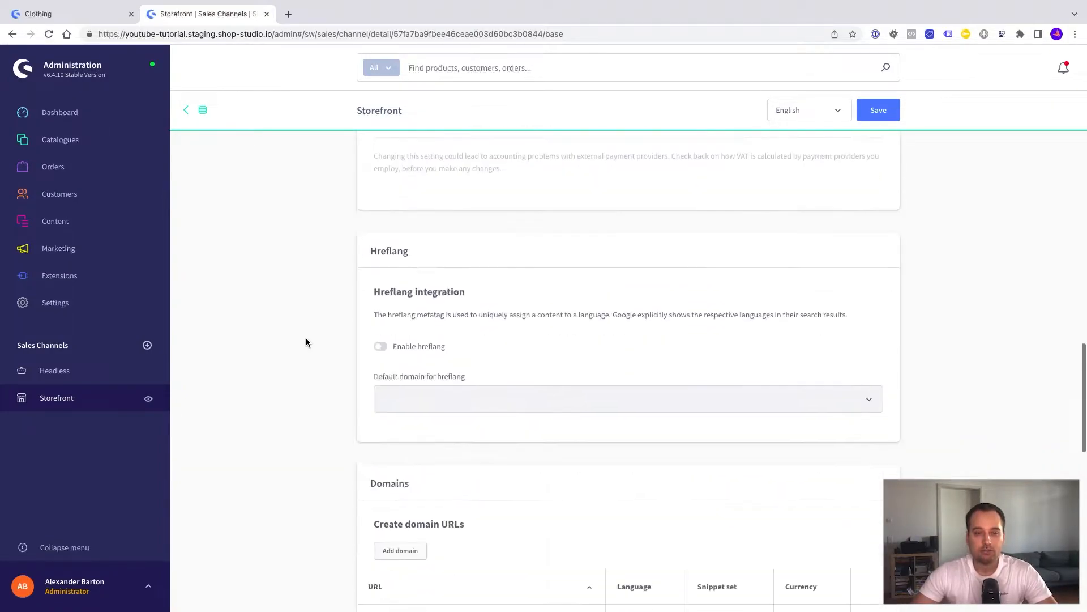
{"action": "scroll", "coordinate": [306, 342], "scroll_direction": "down", "scroll_amount": 2}
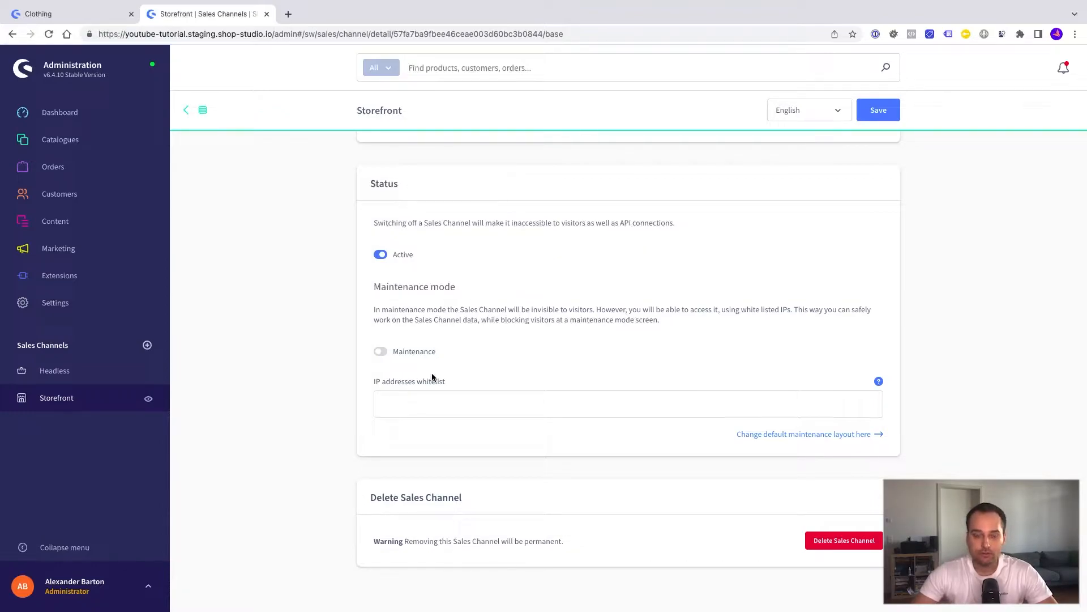
{"action": "left_click", "coordinate": [380, 352]}
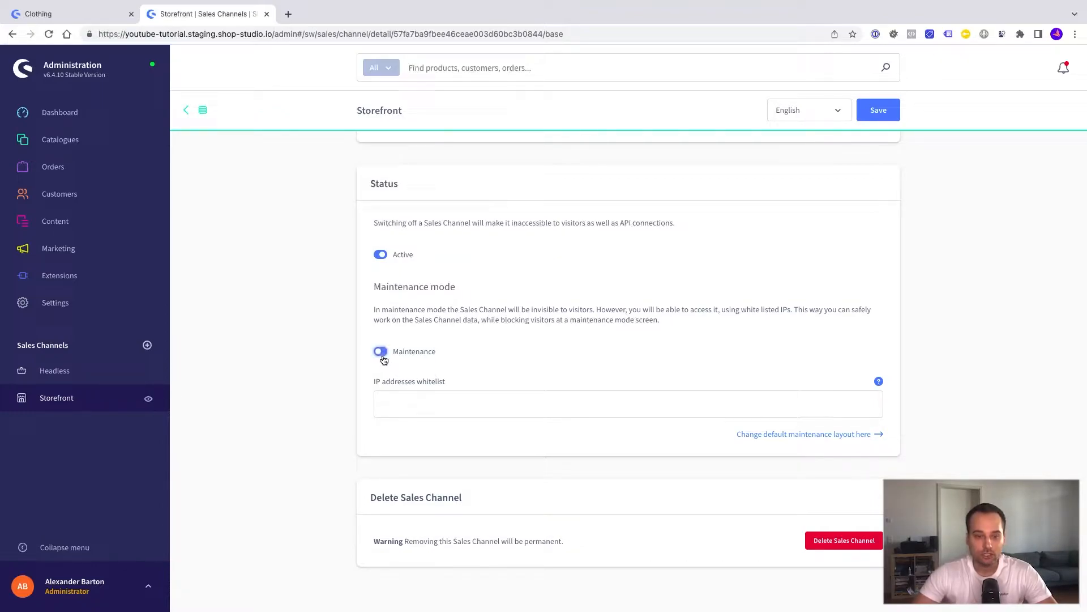
{"action": "left_click", "coordinate": [879, 110]}
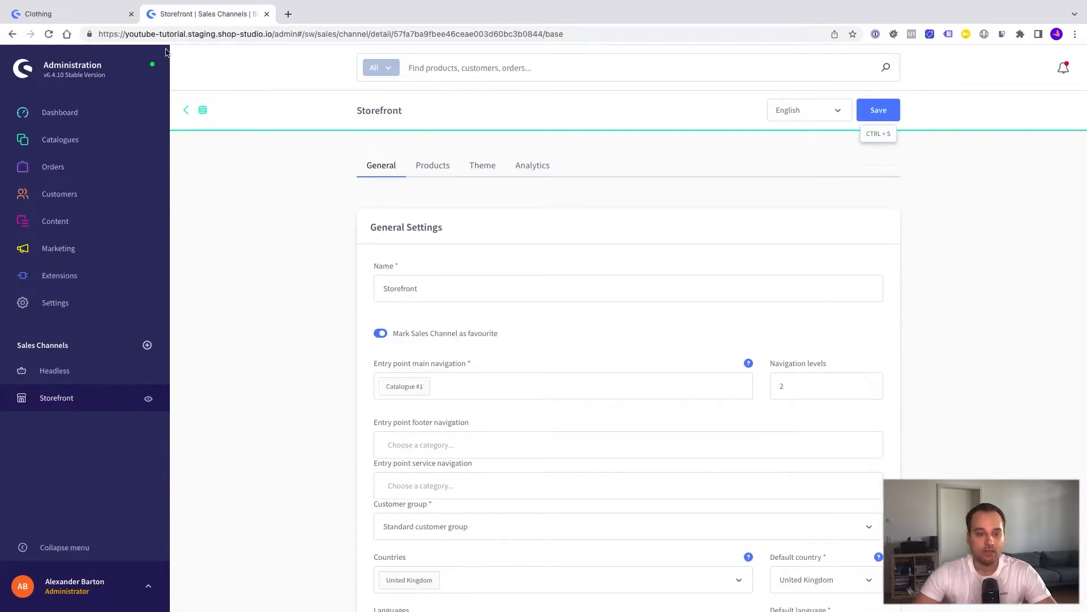
- Reload the shop's Clothing page to check what visitors see during maintenance
{"action": "left_click", "coordinate": [108, 20]}
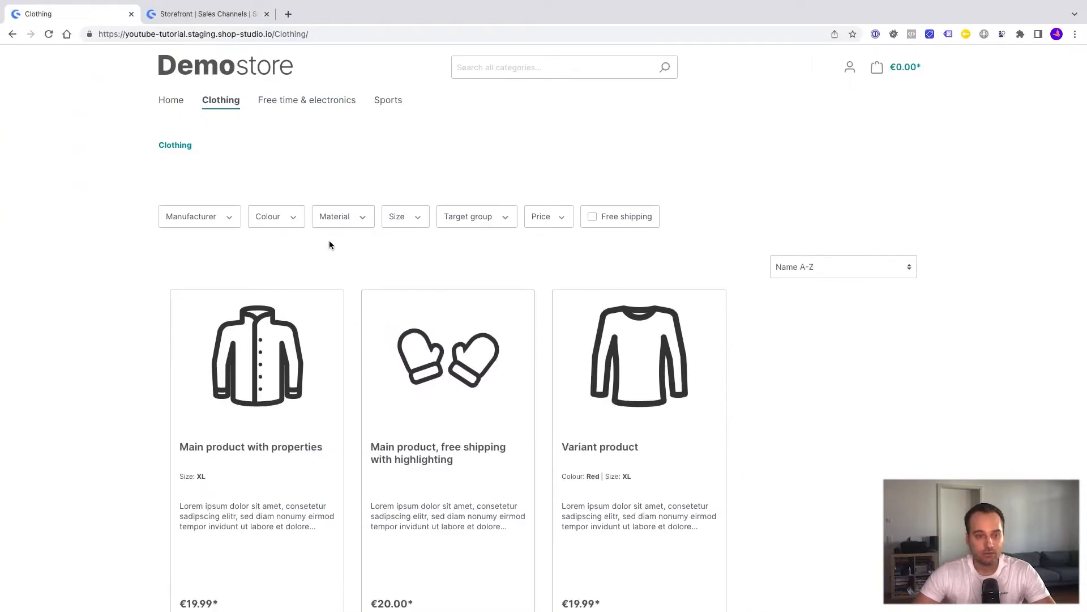
{"action": "key", "text": "ctrl+r"}
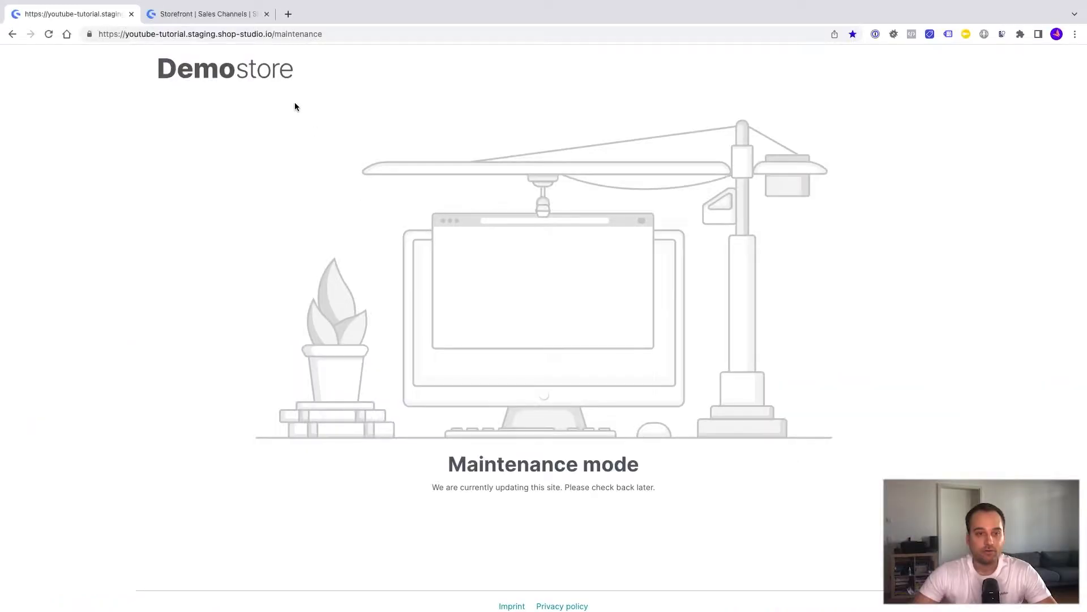
- Add the suggested IP address to the Storefront sales channel's maintenance whitelist and save the channel
{"action": "left_click", "coordinate": [240, 19]}
{"action": "scroll", "coordinate": [260, 414], "scroll_direction": "down", "scroll_amount": 20}
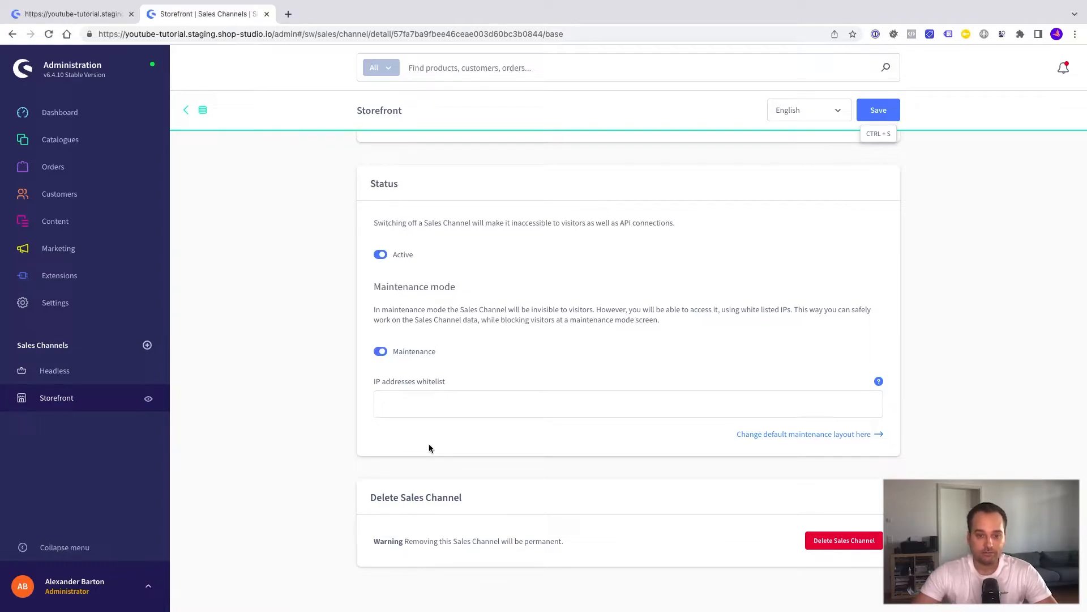
{"action": "left_click", "coordinate": [406, 407]}
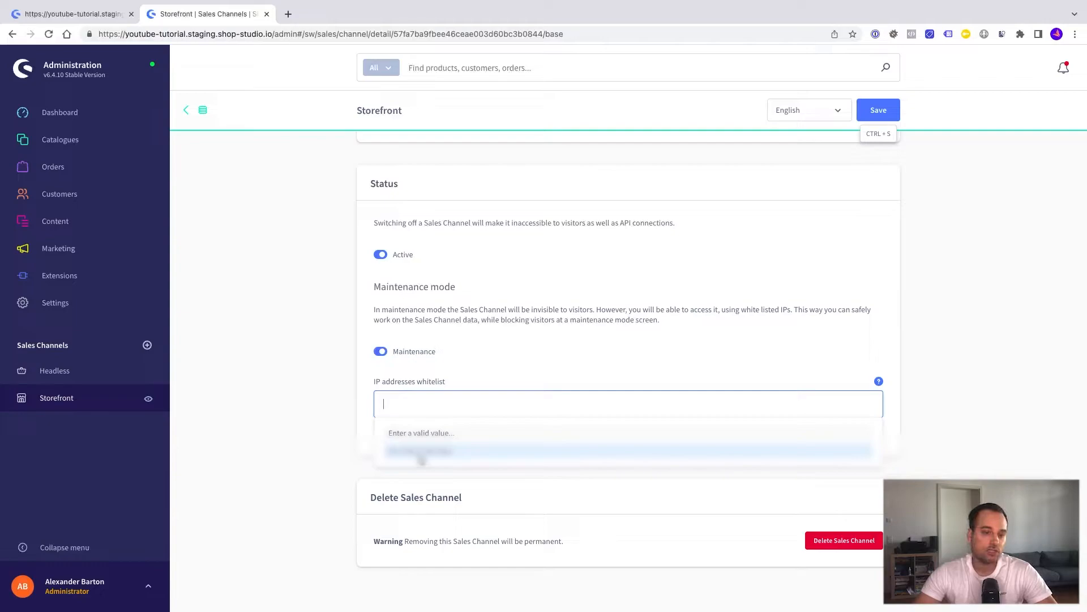
{"action": "left_click", "coordinate": [421, 453]}
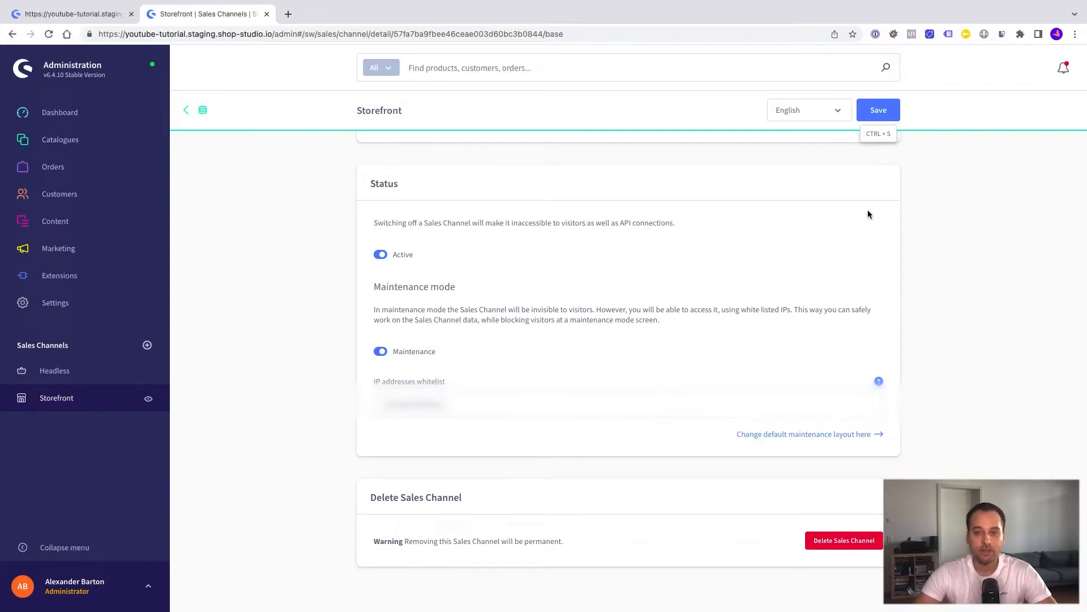
{"action": "left_click", "coordinate": [879, 111]}
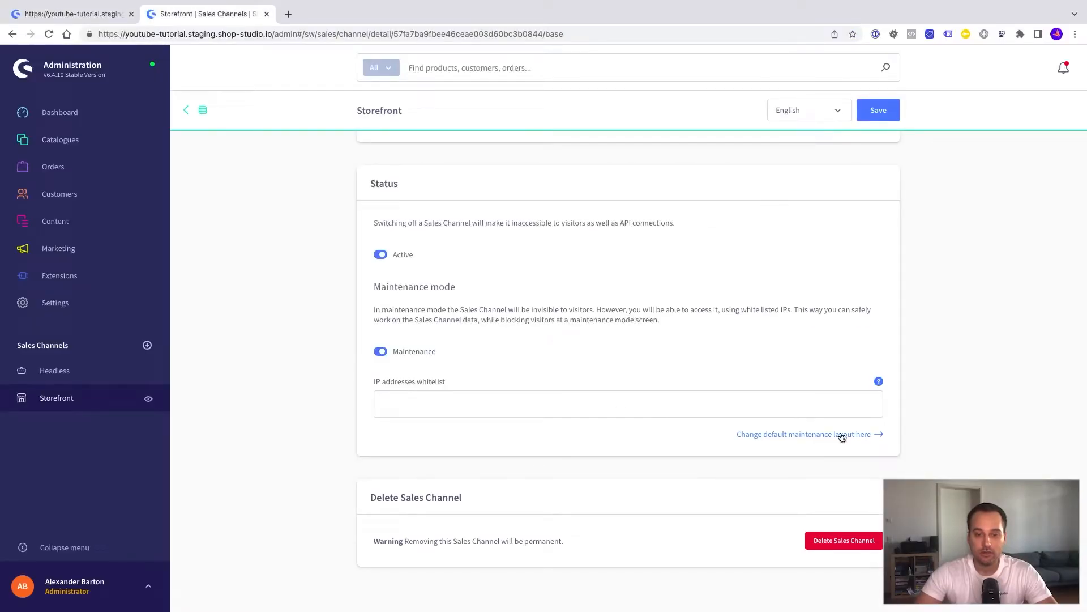
- Open the default maintenance layout settings and review the layouts available as the shop page layout for maintenance pages
{"action": "left_click", "coordinate": [795, 437]}
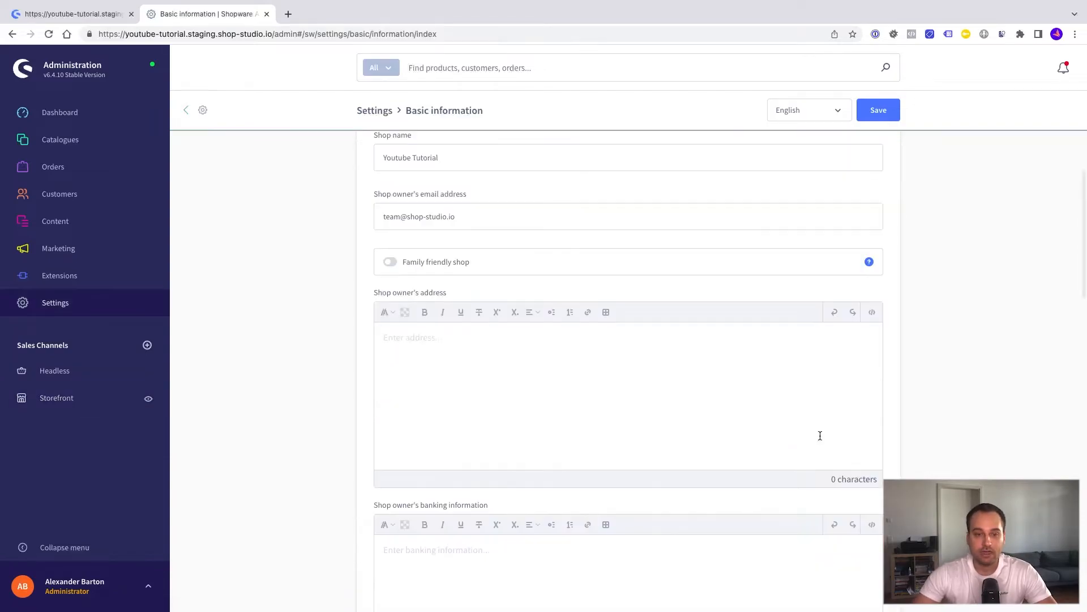
{"action": "scroll", "coordinate": [819, 436], "scroll_direction": "down", "scroll_amount": 4}
{"action": "scroll", "coordinate": [820, 435], "scroll_direction": "down", "scroll_amount": 10}
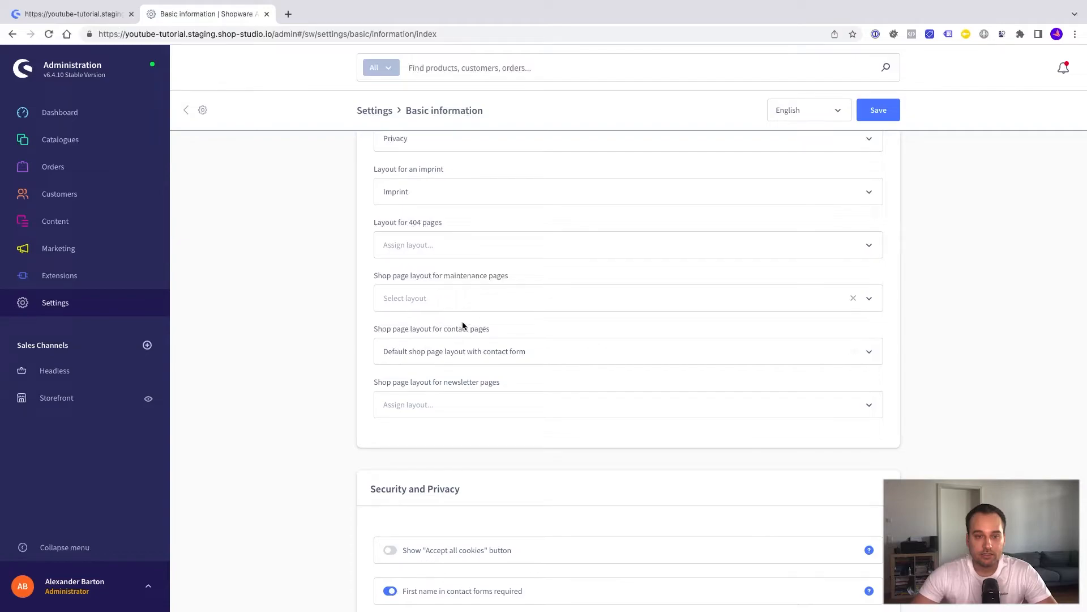
{"action": "left_click", "coordinate": [448, 295]}
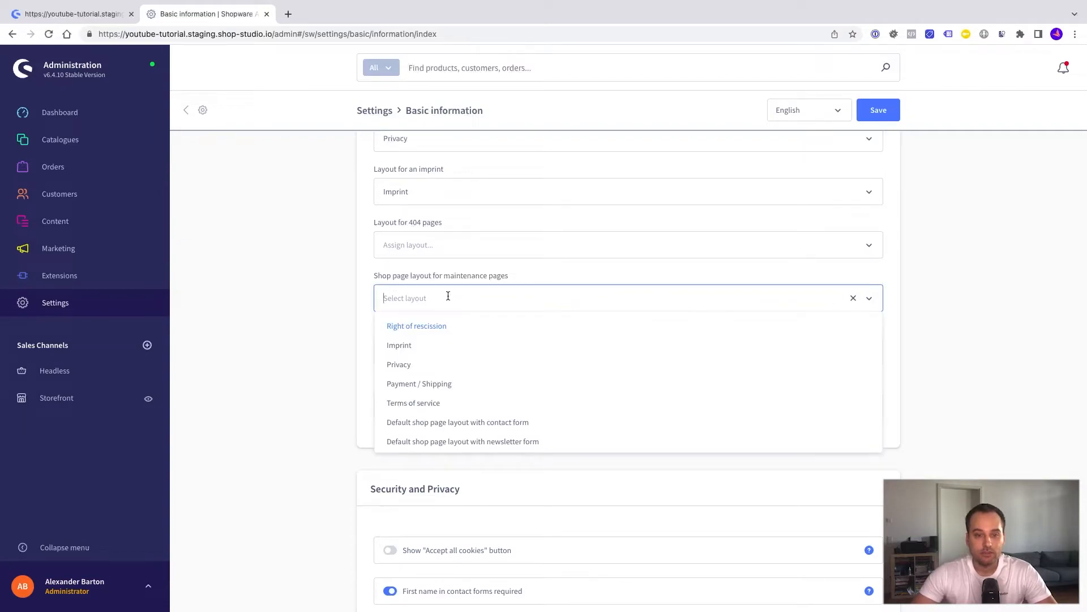
{"action": "scroll", "coordinate": [463, 368], "scroll_direction": "down", "scroll_amount": 1}
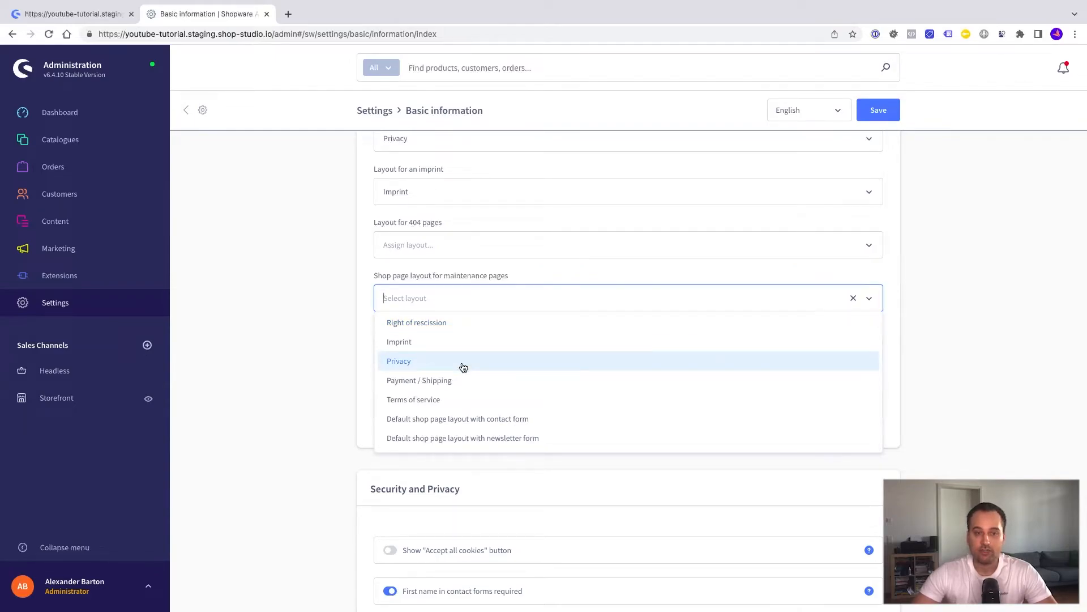
{"action": "left_click", "coordinate": [301, 290]}
- Open the Shopping Experiences overview in a new browser tab
{"action": "mouse_move", "coordinate": [86, 227]}
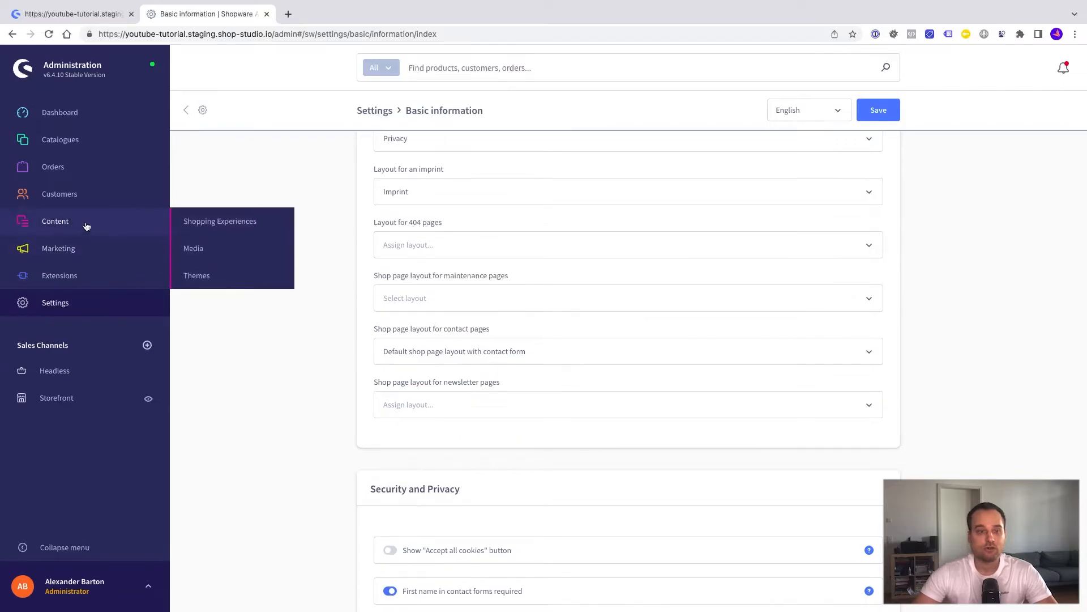
{"action": "right_click", "coordinate": [200, 222]}
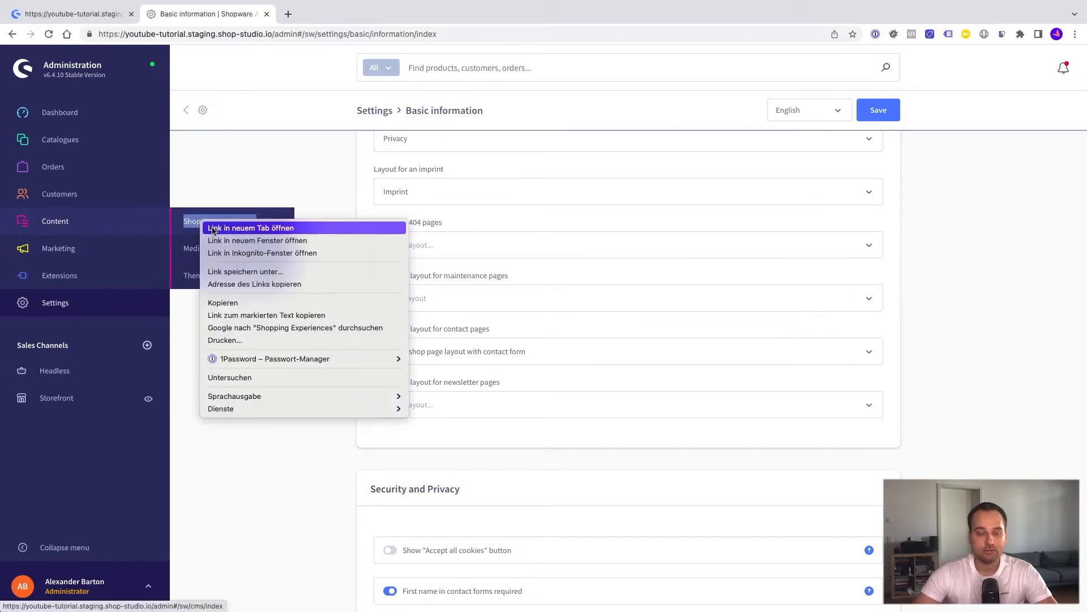
{"action": "left_click", "coordinate": [213, 227]}
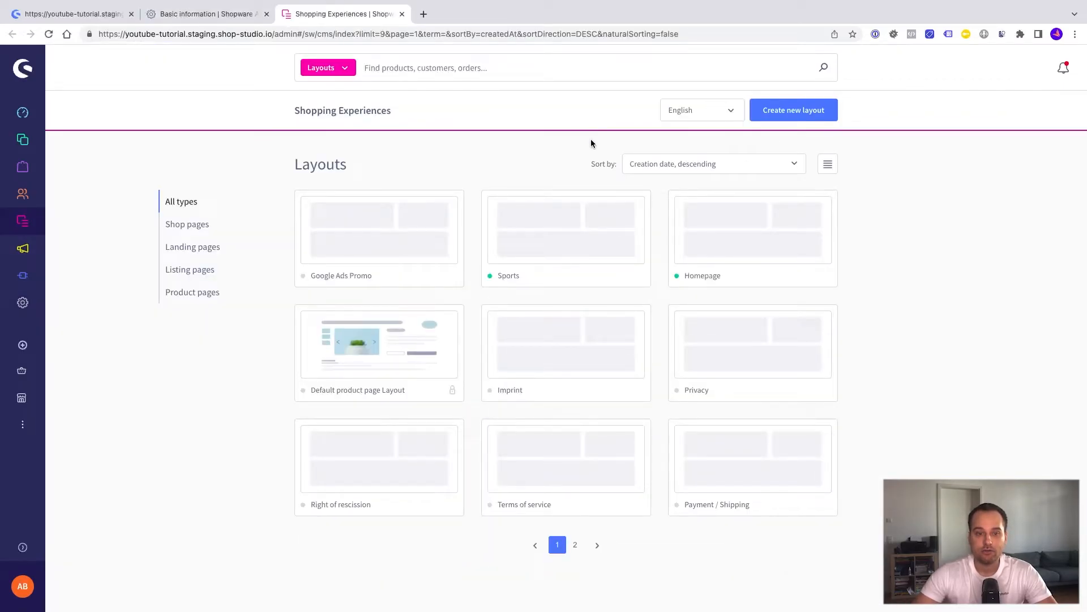
- Create a new shop page layout with a full-width section and name it Maintenance
{"action": "left_click", "coordinate": [806, 112]}
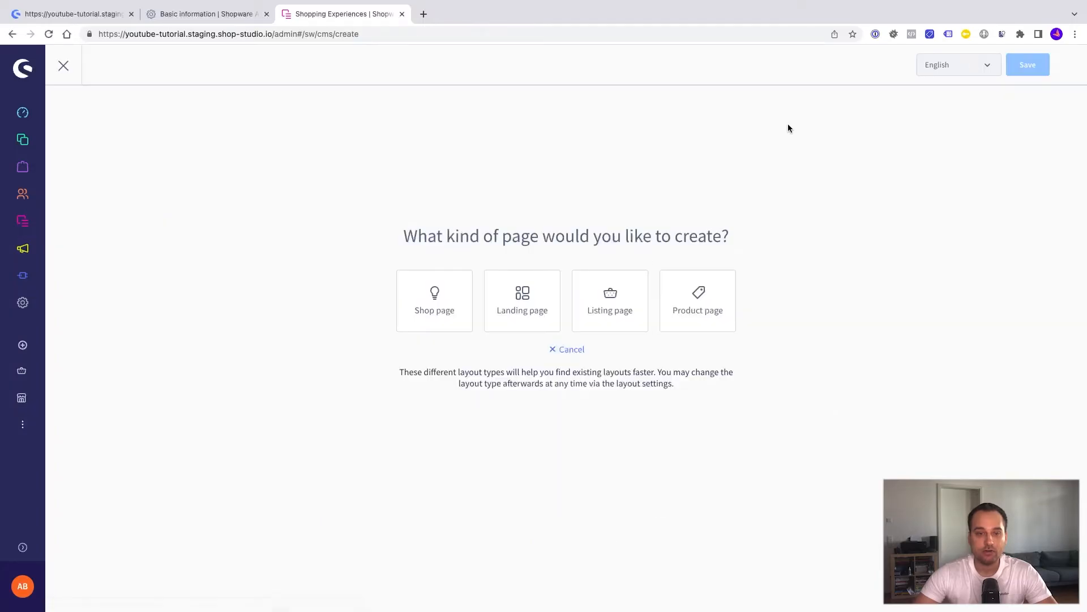
{"action": "left_click", "coordinate": [442, 315]}
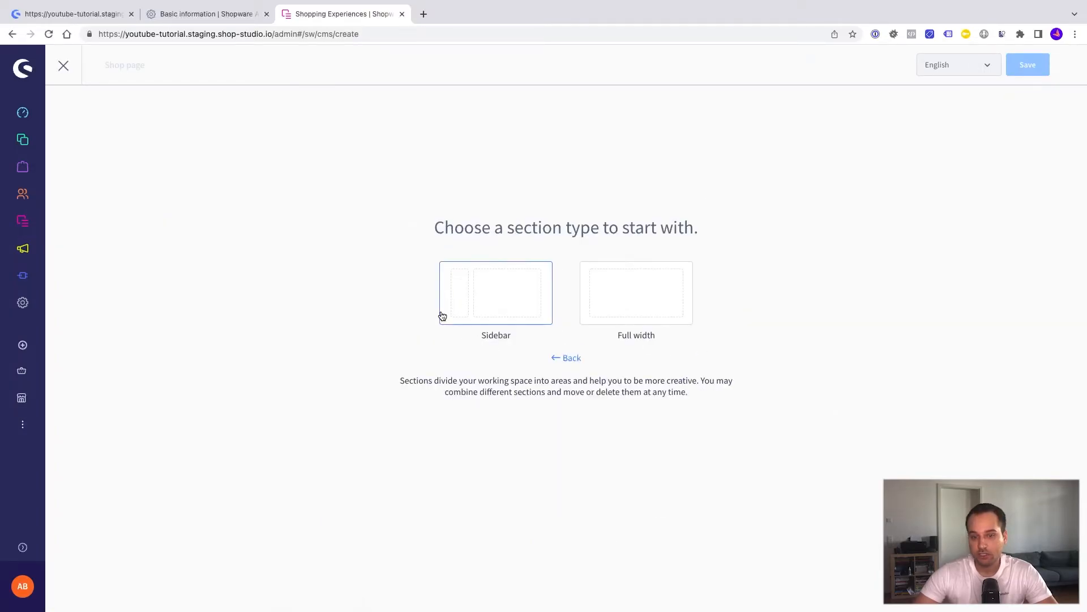
{"action": "left_click", "coordinate": [645, 310]}
{"action": "left_click", "coordinate": [618, 294]}
{"action": "type", "text": "Mai"}
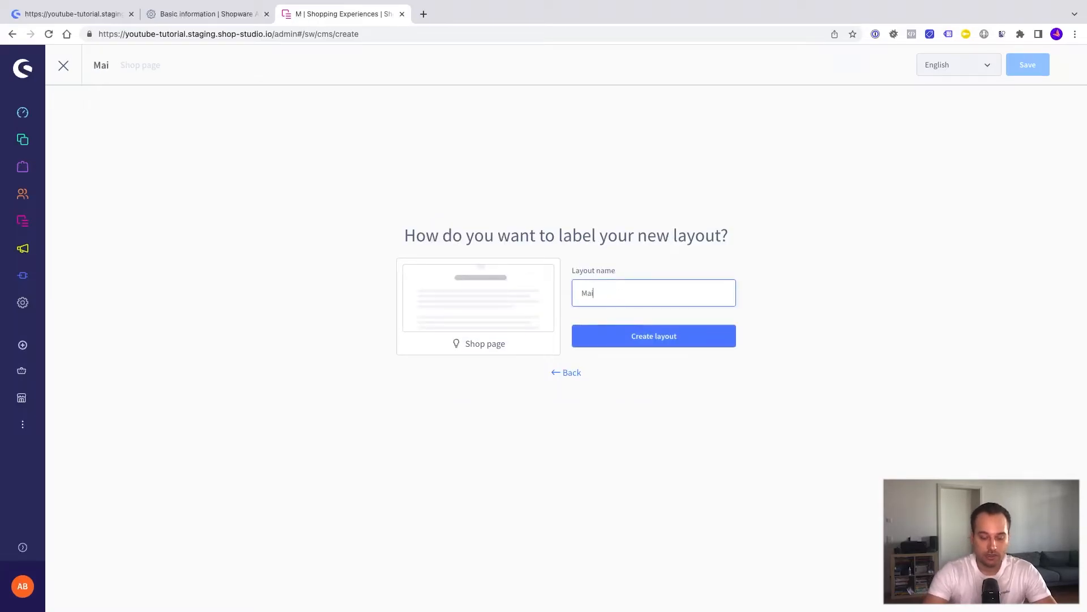
{"action": "type", "text": "ntenance"}
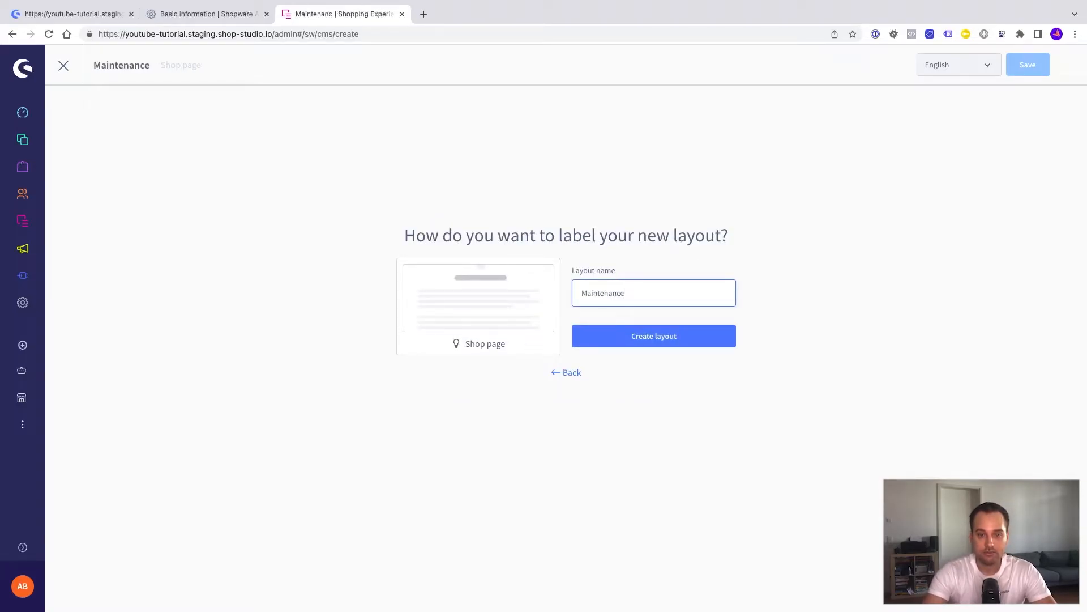
{"action": "key", "text": "Return"}
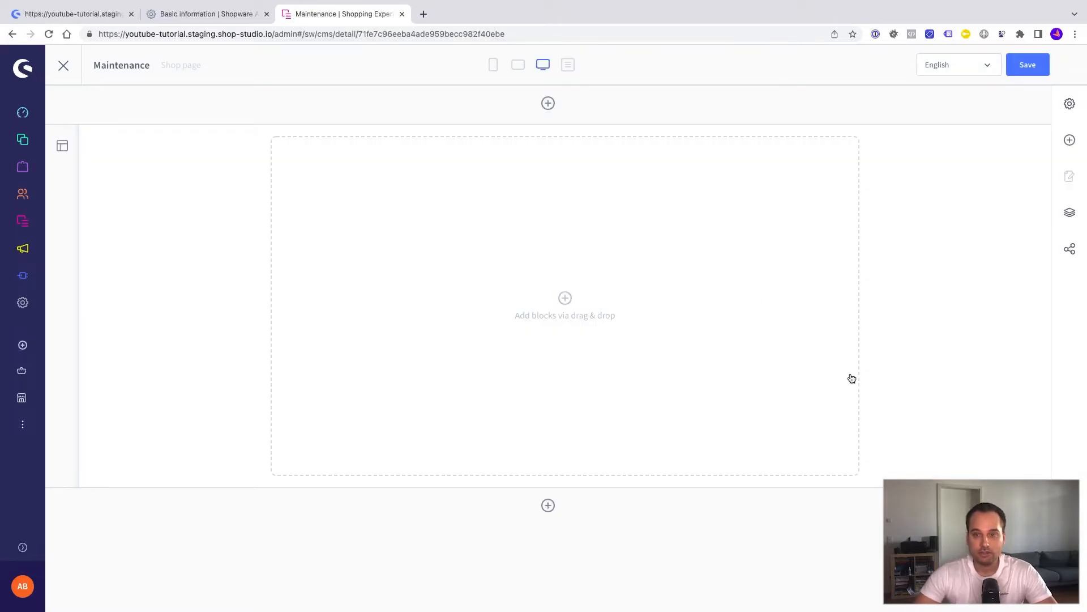
- Add a Text block to the layout and replace its heading with "Maintenance"
{"action": "left_click", "coordinate": [1069, 142]}
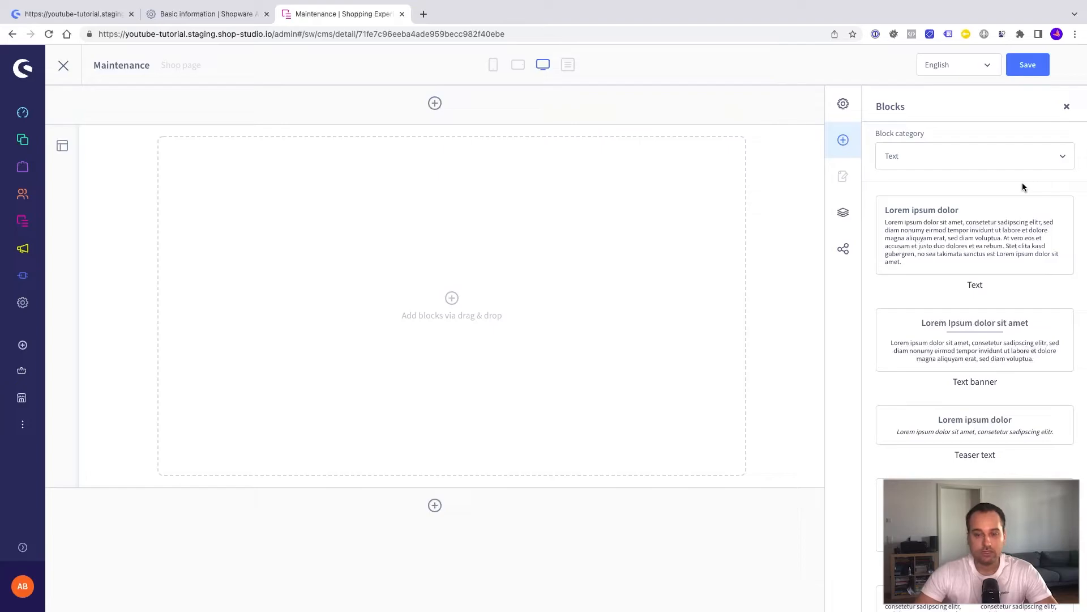
{"action": "left_click", "coordinate": [945, 159]}
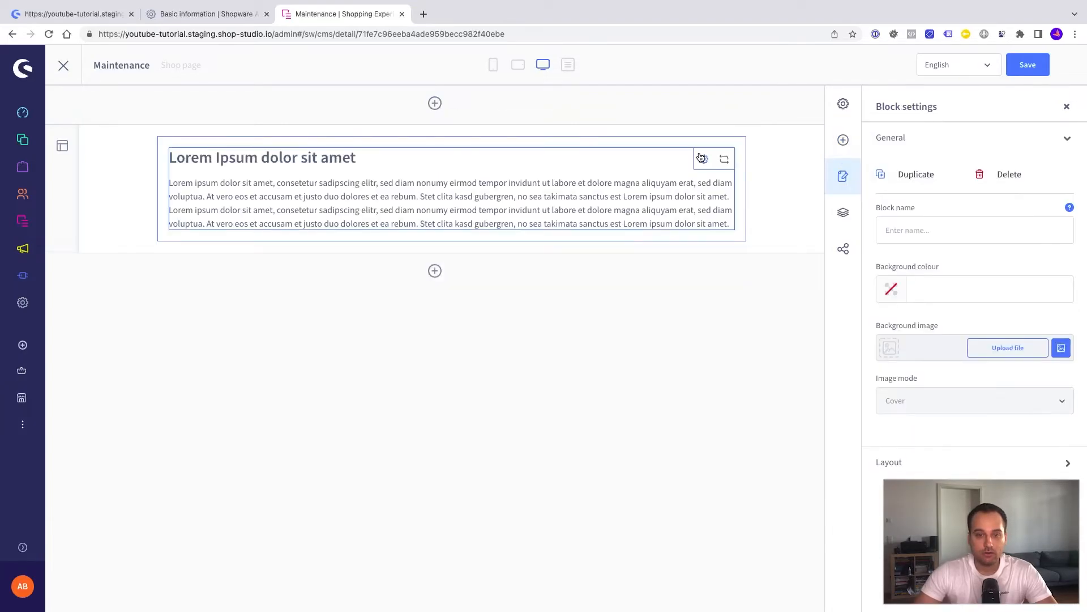
{"action": "double_click", "coordinate": [674, 184]}
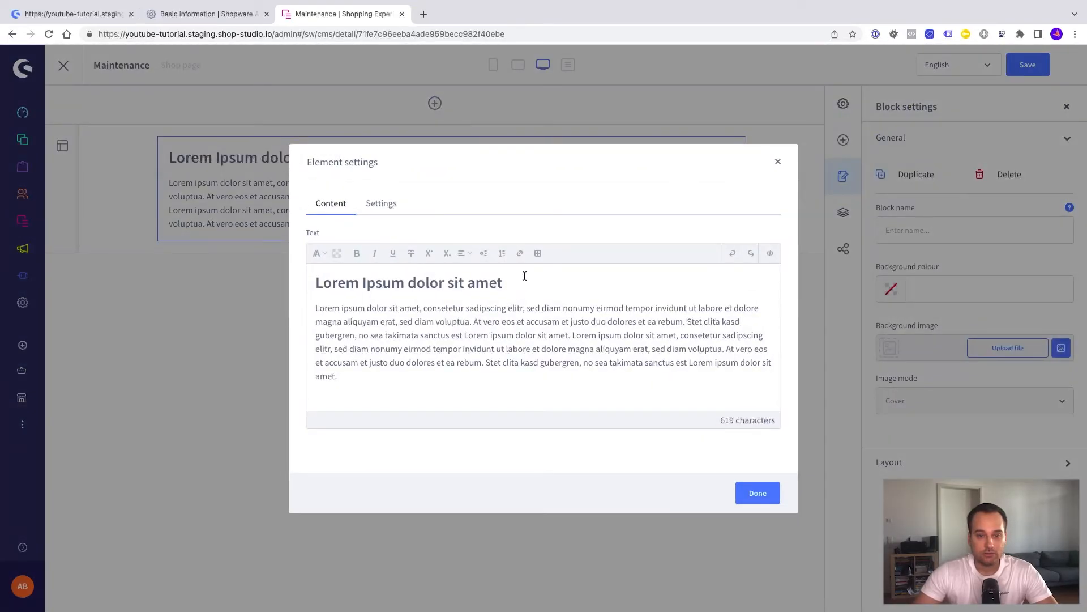
{"action": "left_click_drag", "start_coordinate": [523, 276], "coordinate": [264, 274]}
{"action": "type", "text": "Maintenance"}
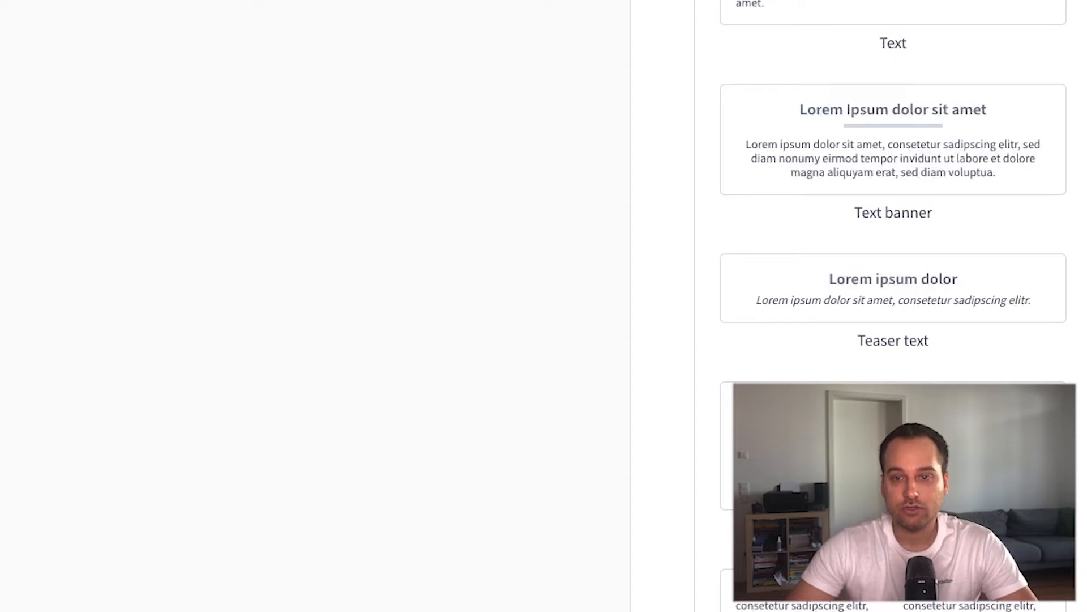
- Look through the blocks offered in the Images, Video and Form categories
{"action": "left_click", "coordinate": [914, 158]}
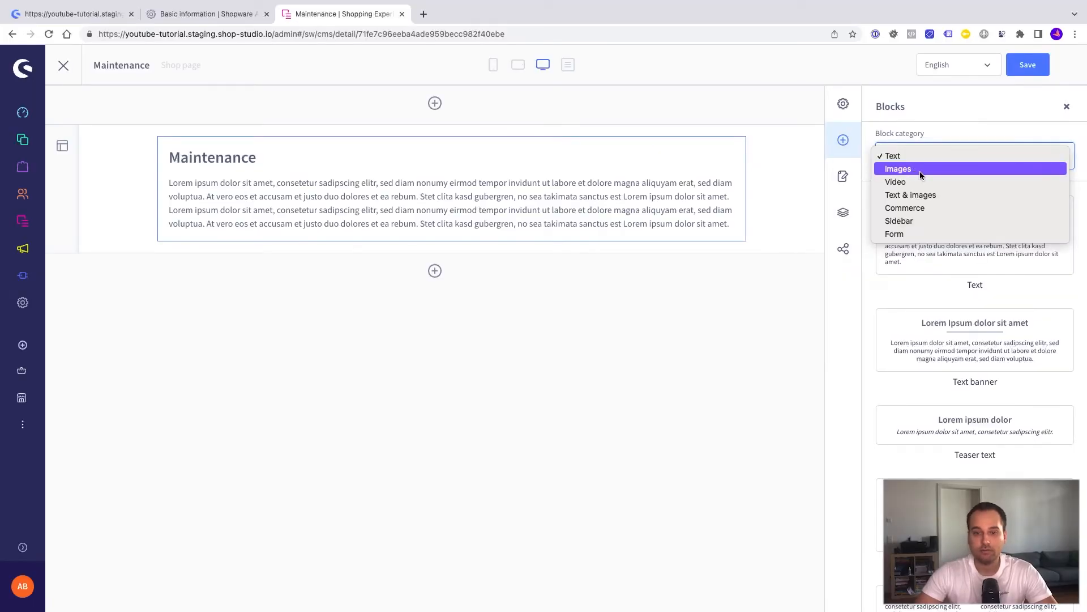
{"action": "left_click", "coordinate": [920, 171]}
{"action": "left_click", "coordinate": [920, 170]}
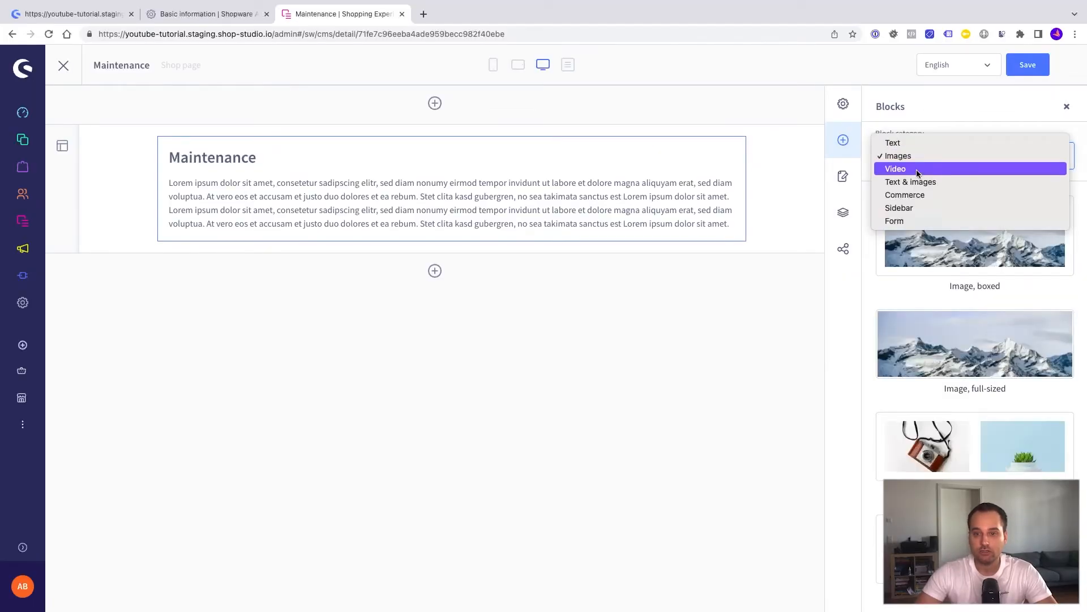
{"action": "left_click", "coordinate": [920, 168]}
{"action": "left_click", "coordinate": [920, 166]}
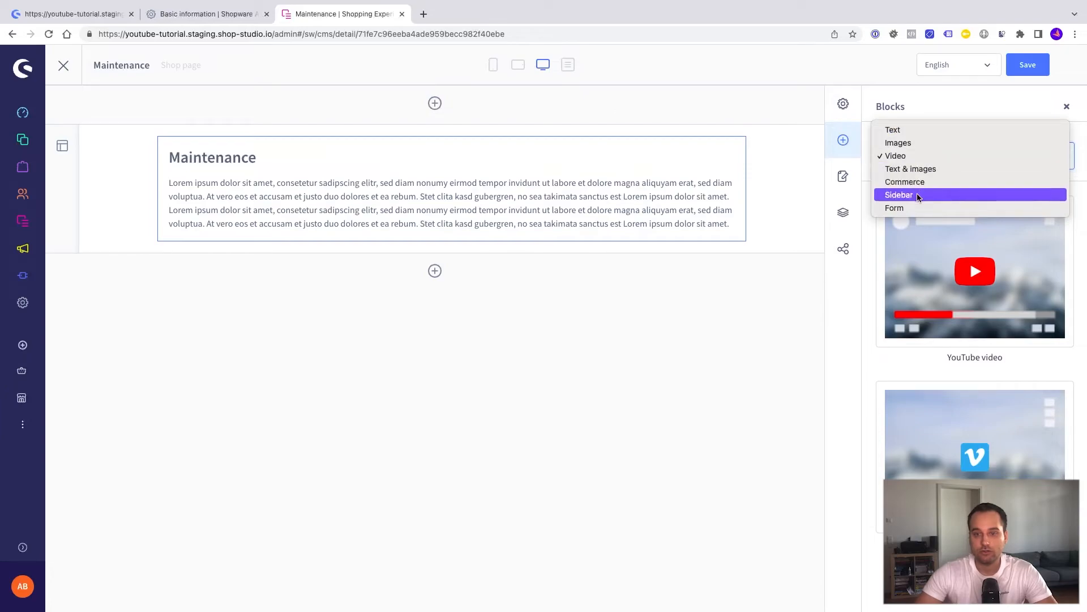
{"action": "left_click", "coordinate": [913, 209]}
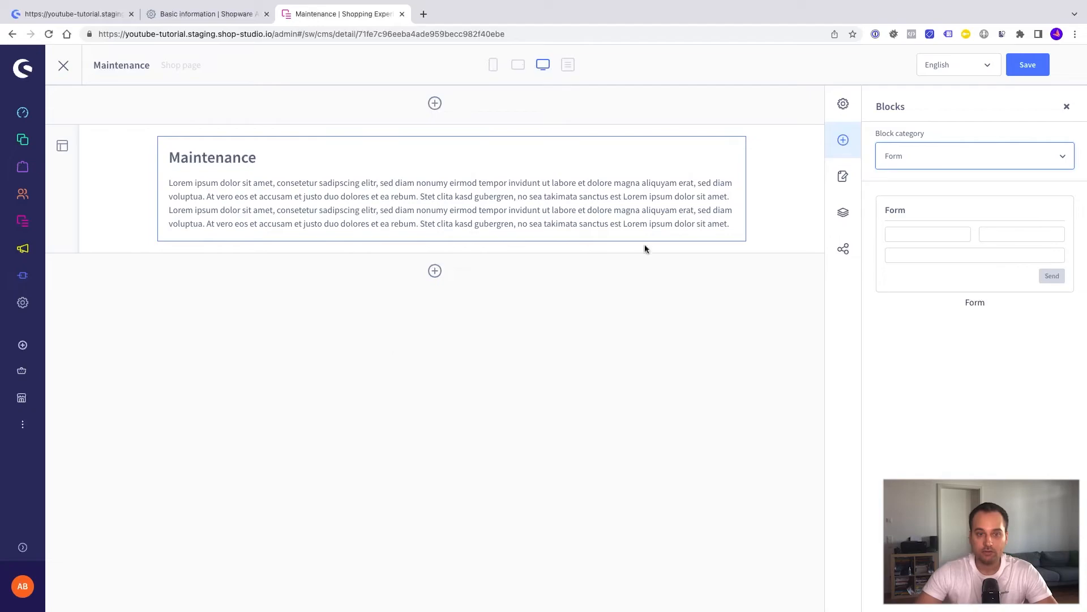
- Save the Maintenance layout and, in the basic information settings, assign and save it as the shop page layout for maintenance pages
{"action": "left_click", "coordinate": [1028, 64]}
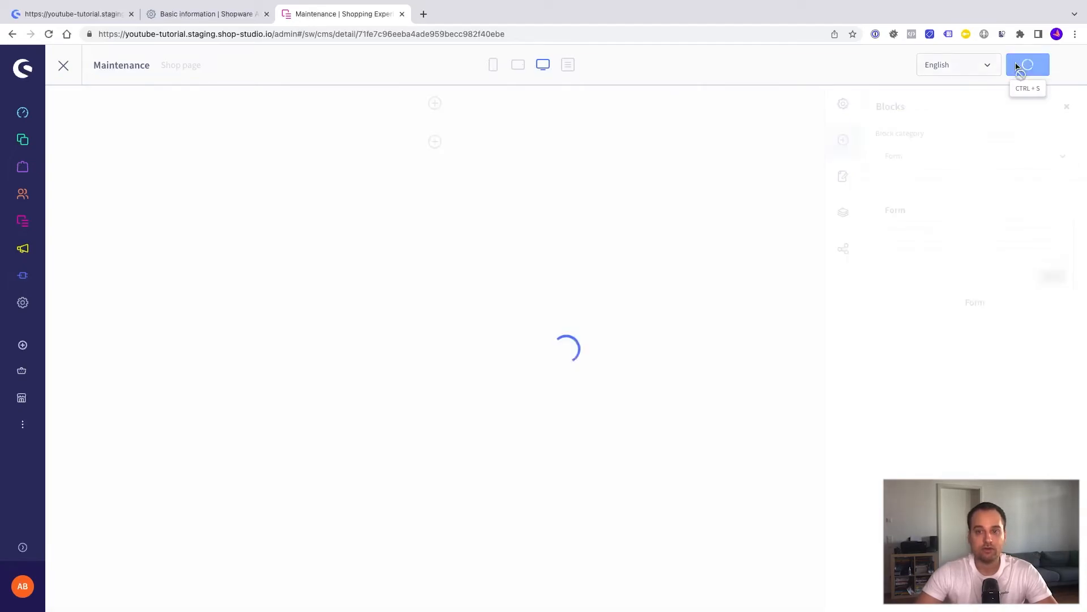
{"action": "key", "text": "ctrl+shift+Tab"}
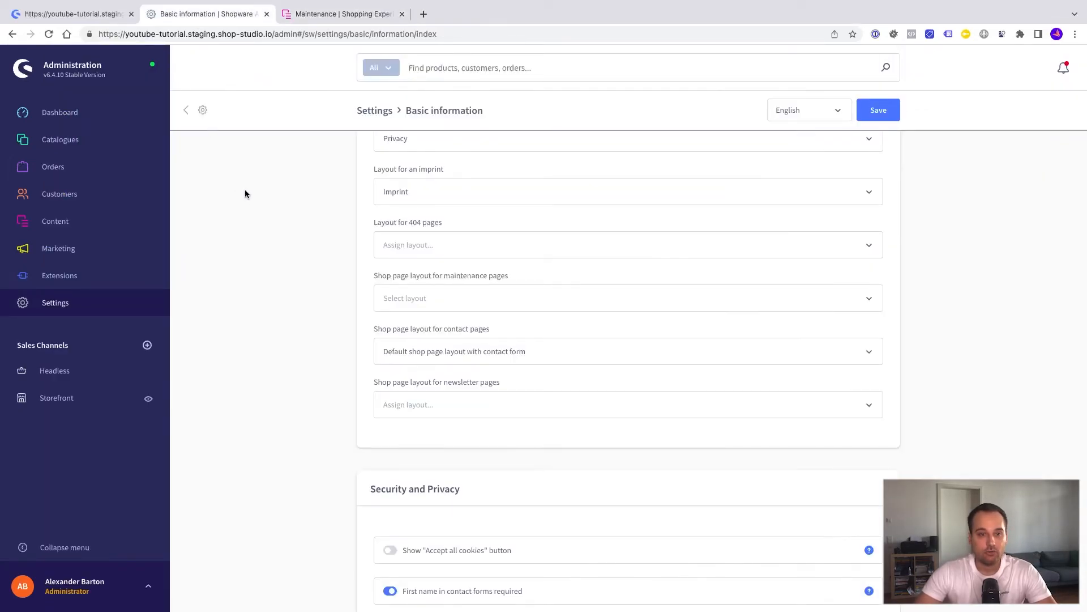
{"action": "key", "text": "ctrl+r"}
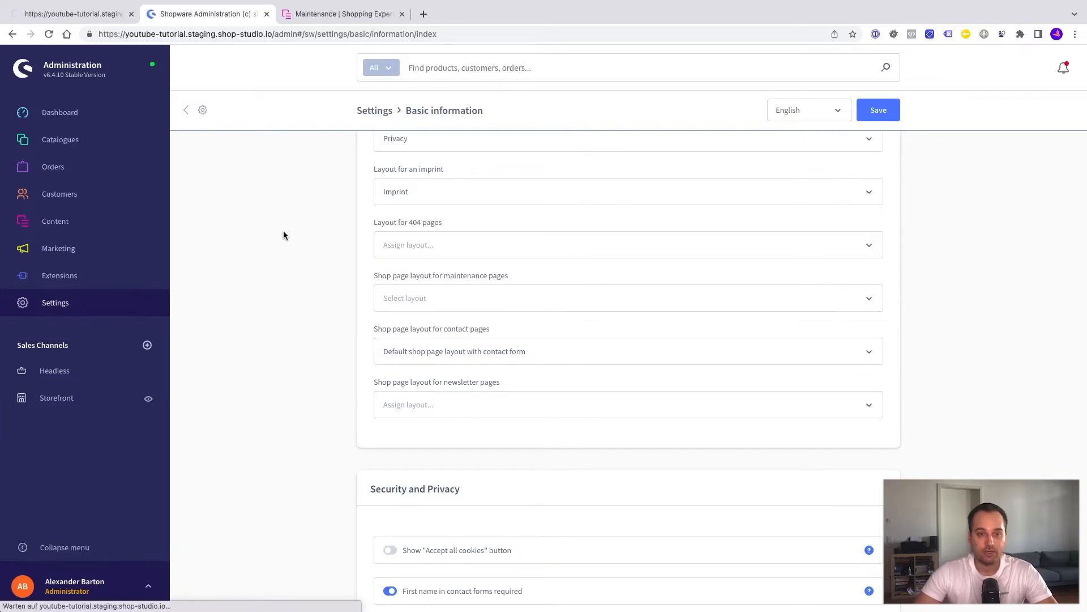
{"action": "scroll", "coordinate": [498, 419], "scroll_direction": "down", "scroll_amount": 2}
{"action": "left_click", "coordinate": [477, 432]}
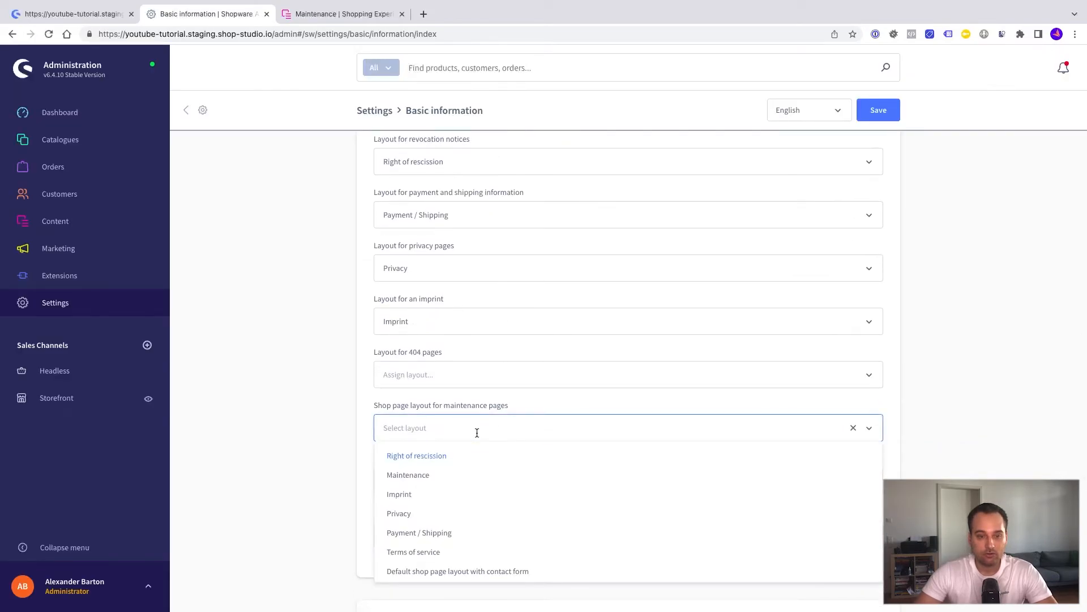
{"action": "left_click", "coordinate": [461, 476]}
{"action": "left_click", "coordinate": [891, 116]}
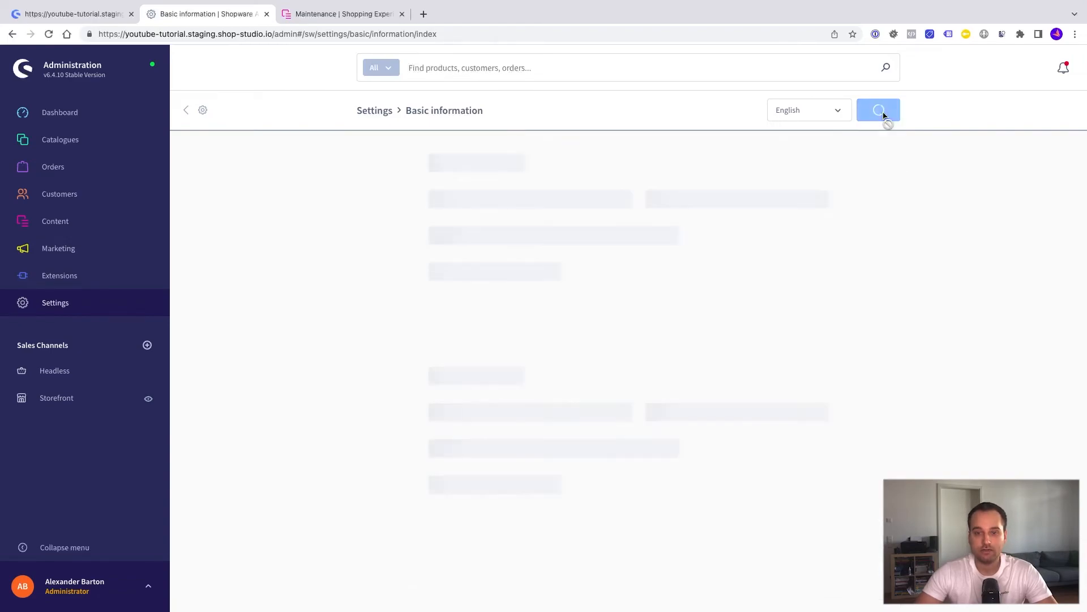
- Reload the shop's maintenance page to check the newly assigned layout
{"action": "left_click", "coordinate": [73, 13]}
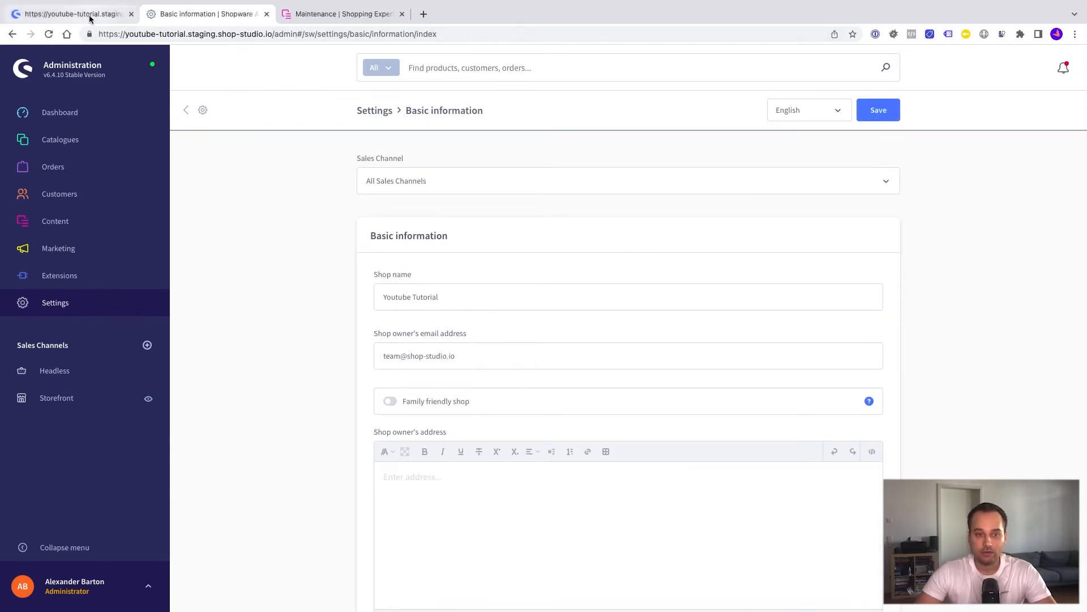
{"action": "key", "text": "super+r"}
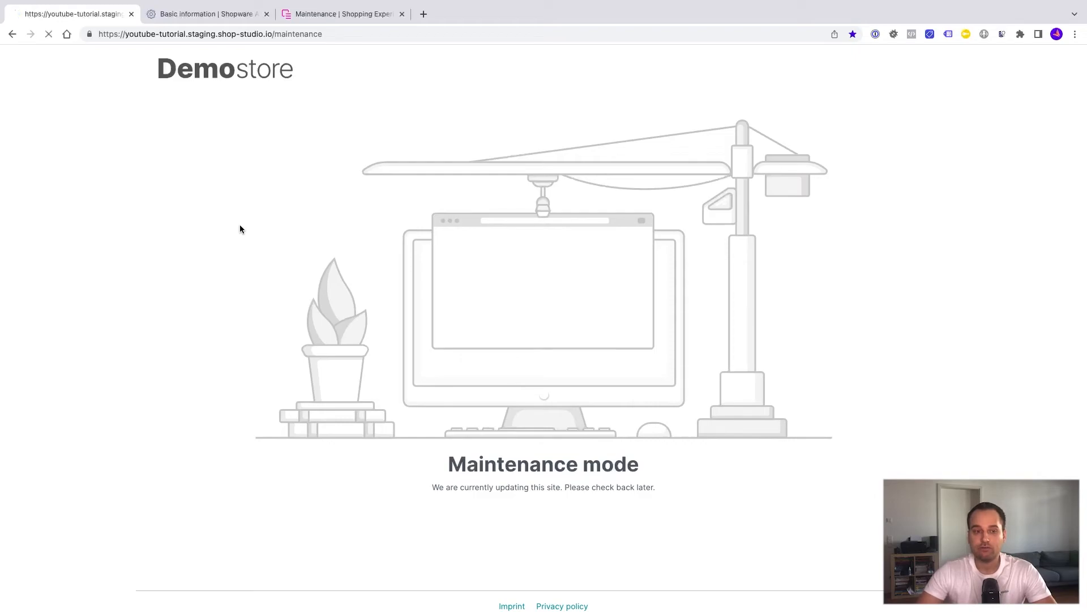